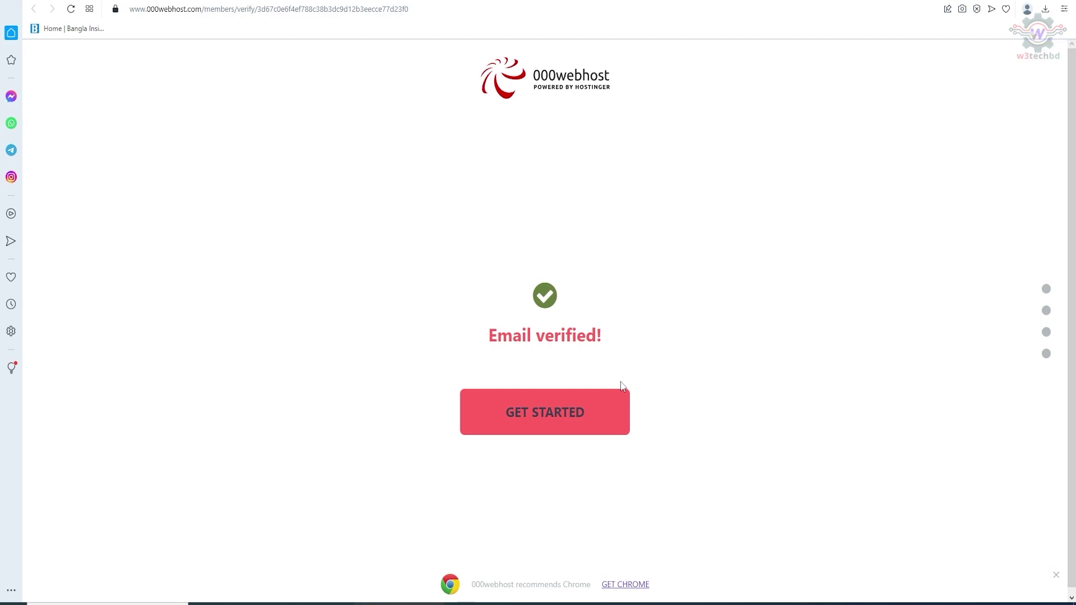
Step: Start the hosting setup from the verified-email page, choose Other as the website purpose and skip the Chrome recommendation
click(552, 427)
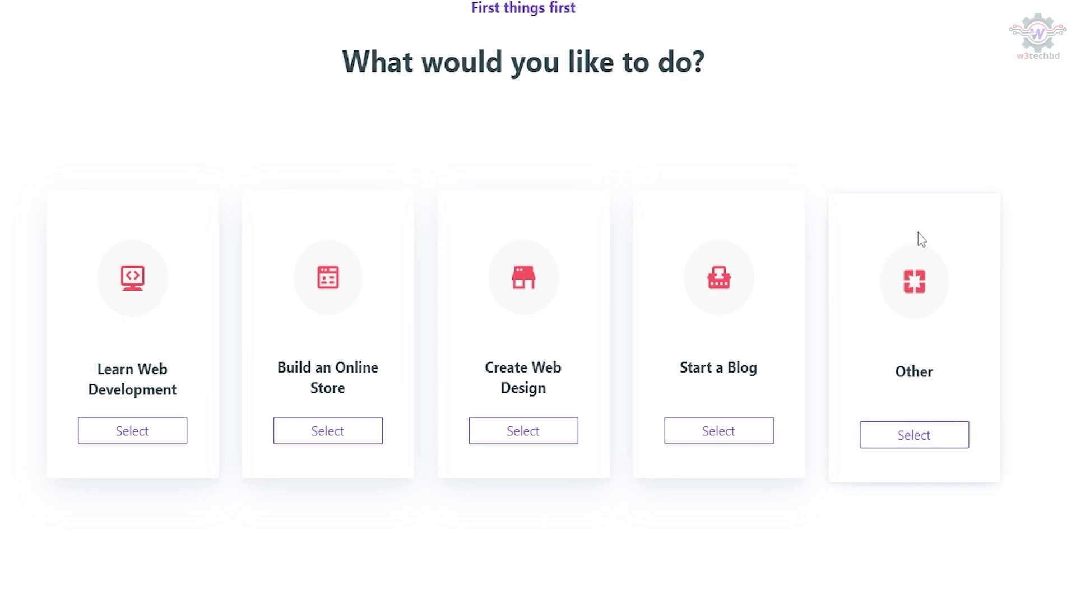
click(925, 442)
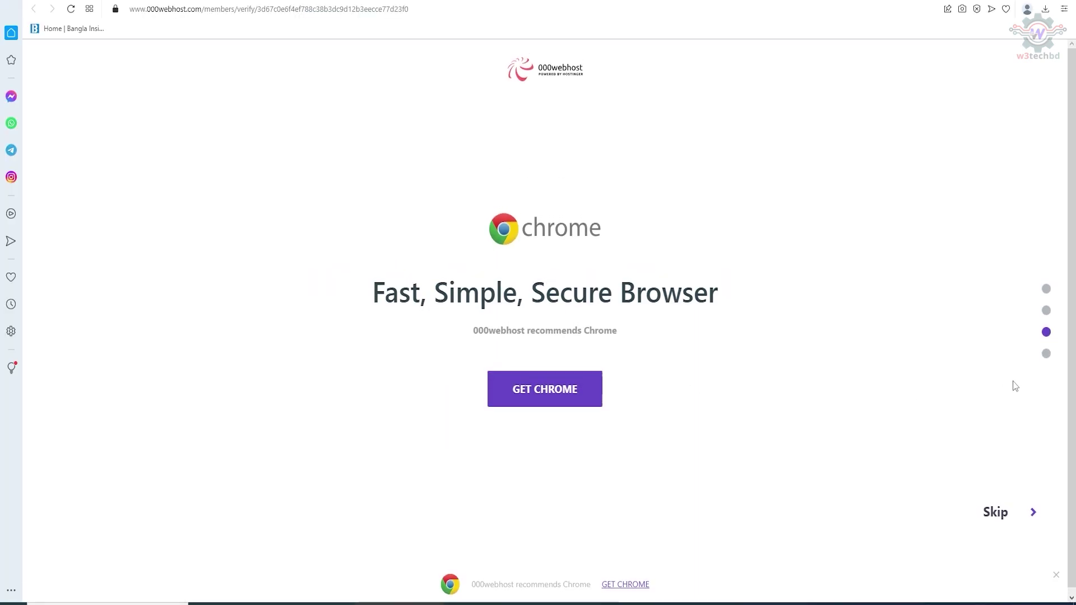
click(997, 509)
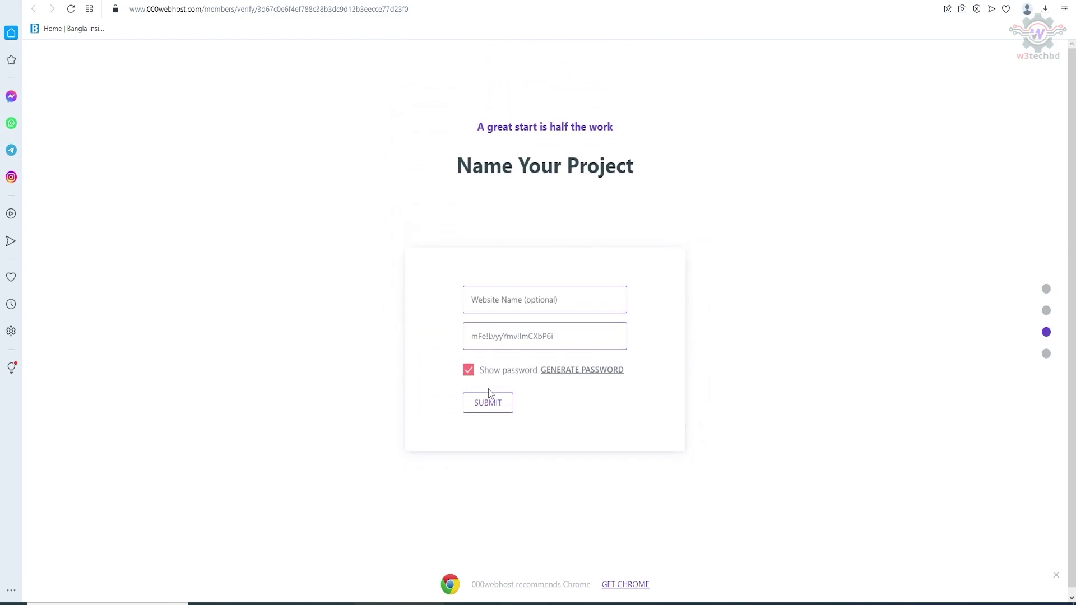
Step: Name the project website sbd23 and submit it with the generated website password
click(526, 302)
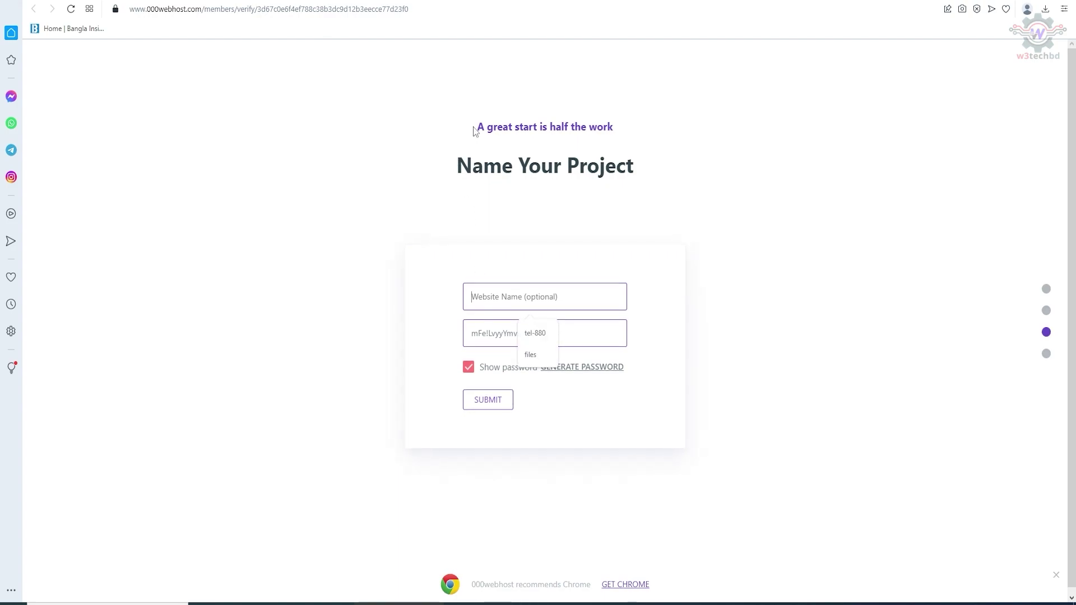
text(sbd23)
key(Tab)
click(480, 401)
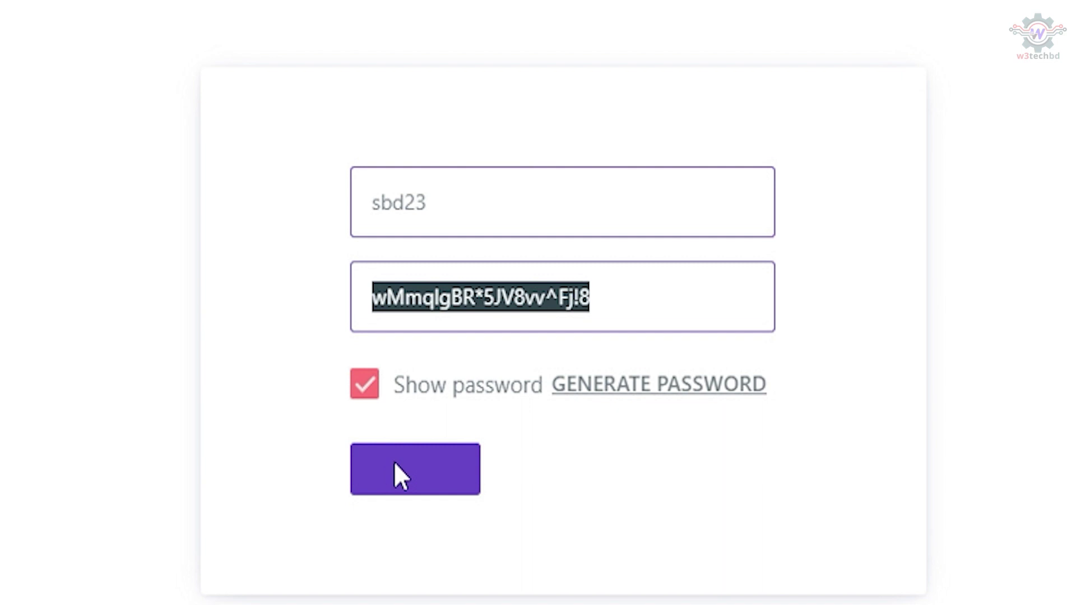
click(395, 463)
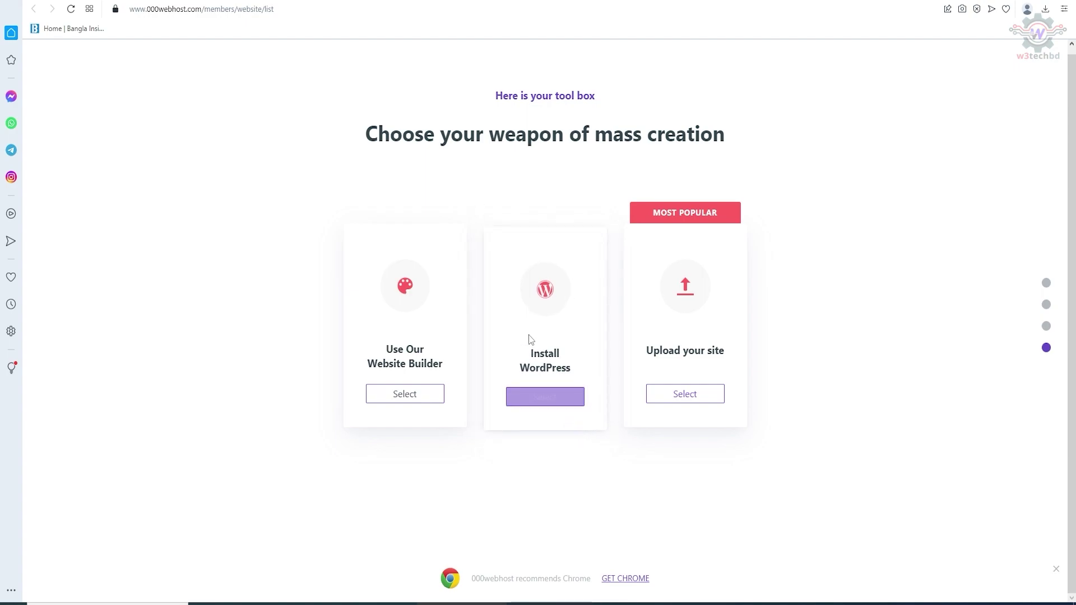
Step: Install WordPress with the username admin and English as the language, filling in the admin password
click(539, 396)
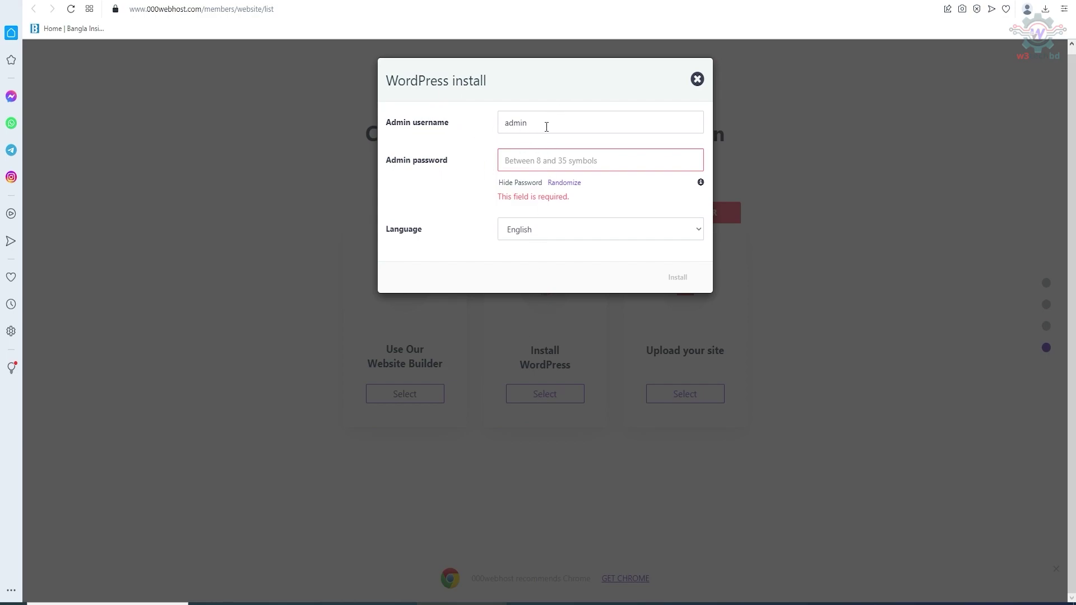
click(528, 166)
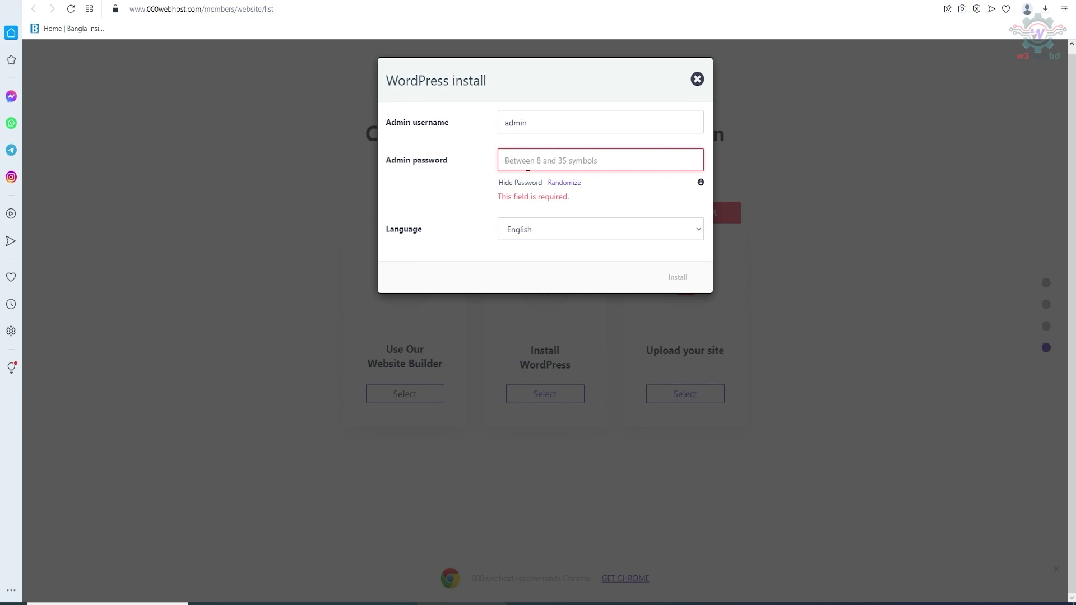
key(ctrl+v)
click(591, 161)
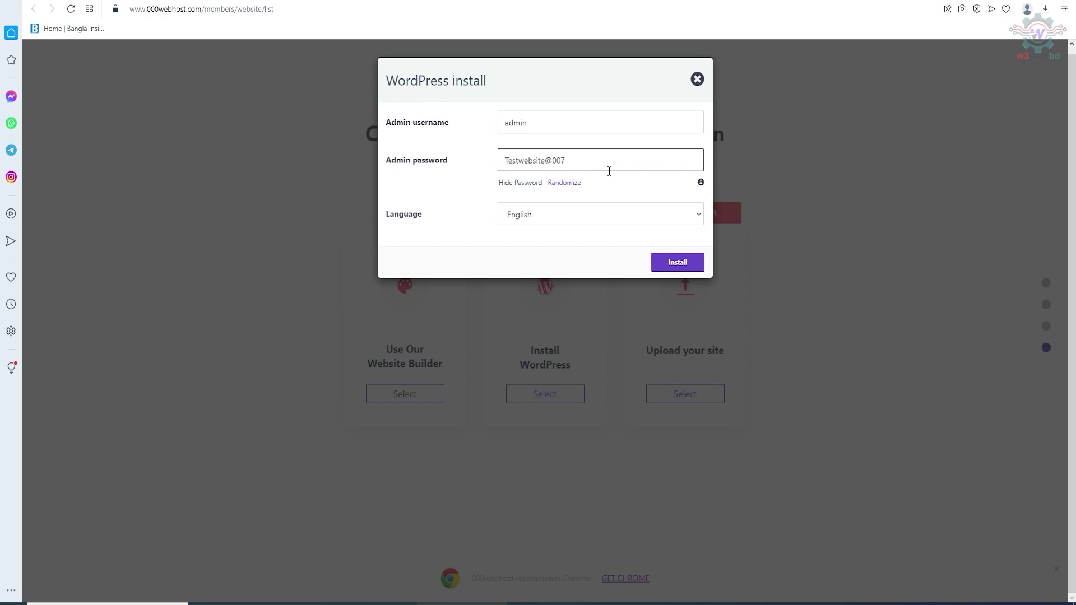
click(590, 216)
click(592, 217)
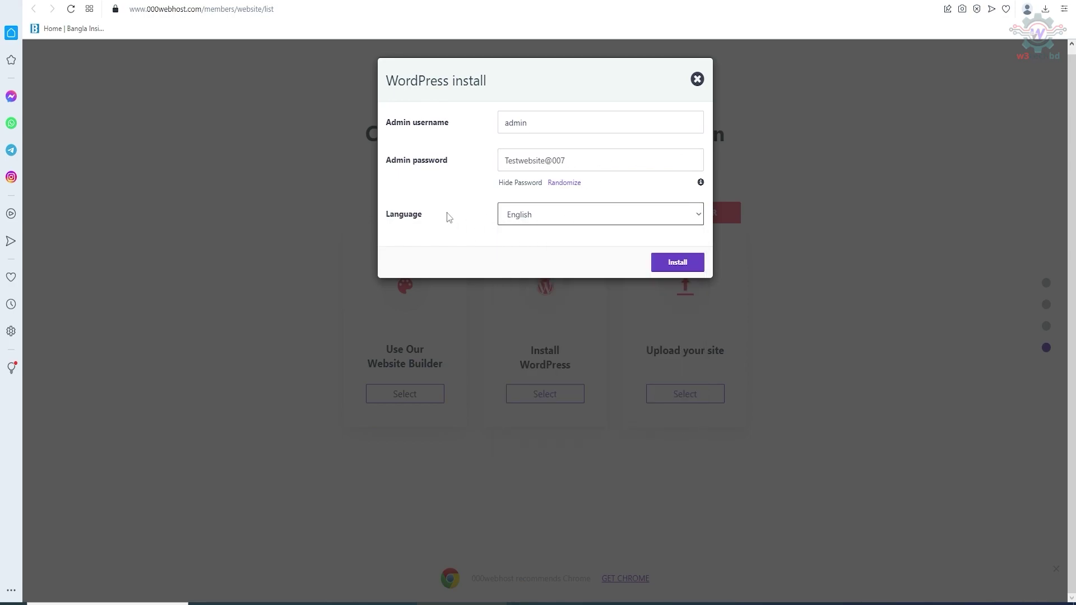
click(674, 262)
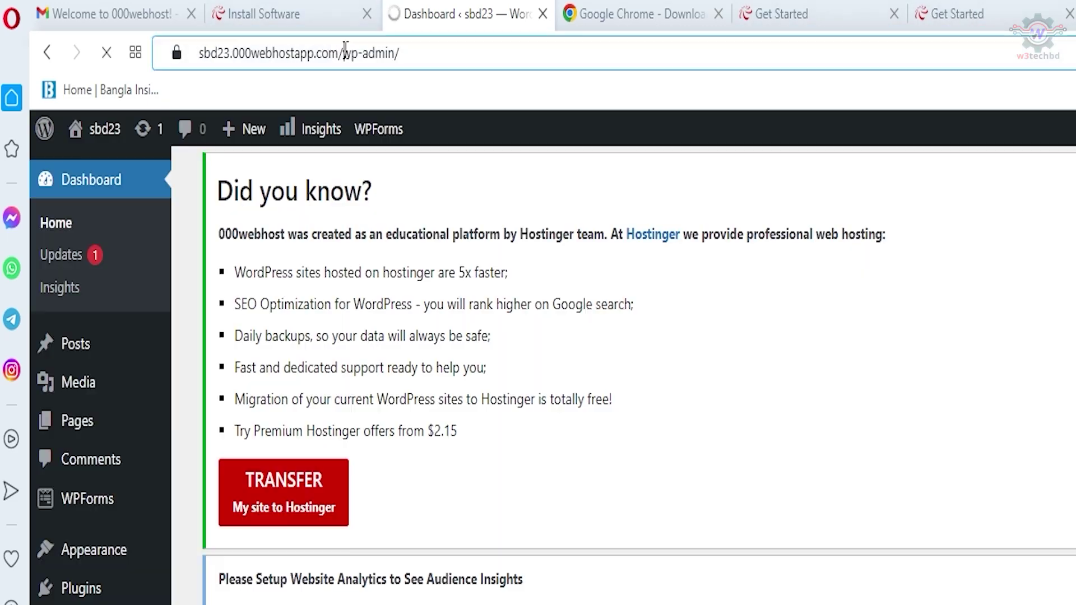
Step: Highlight the domain part of the new site's dashboard address, sbd23.000webhostapp.com
drag(342, 49, 66, 46)
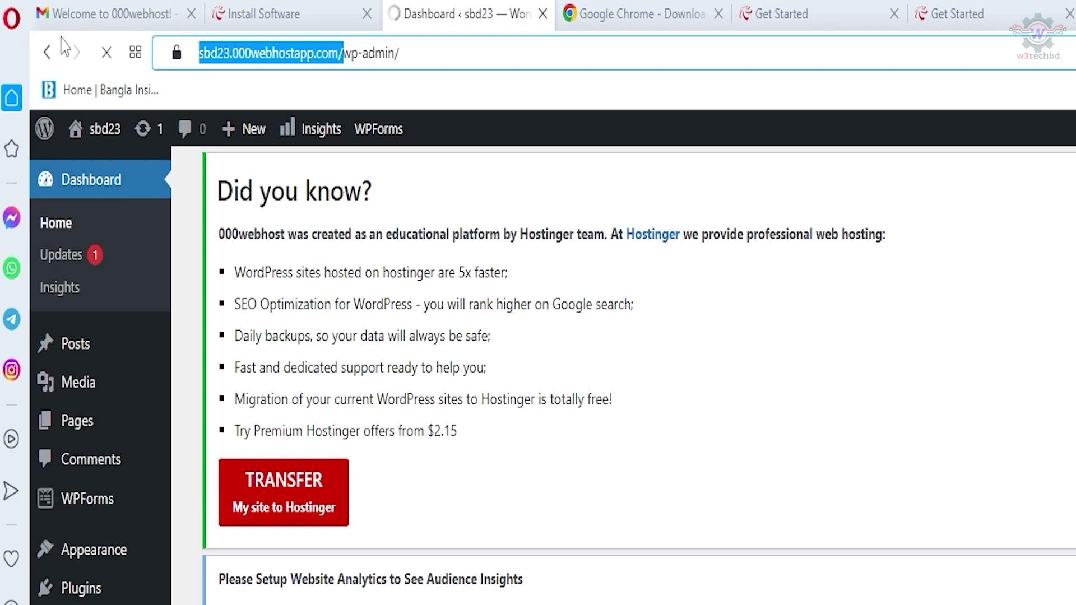
click(558, 13)
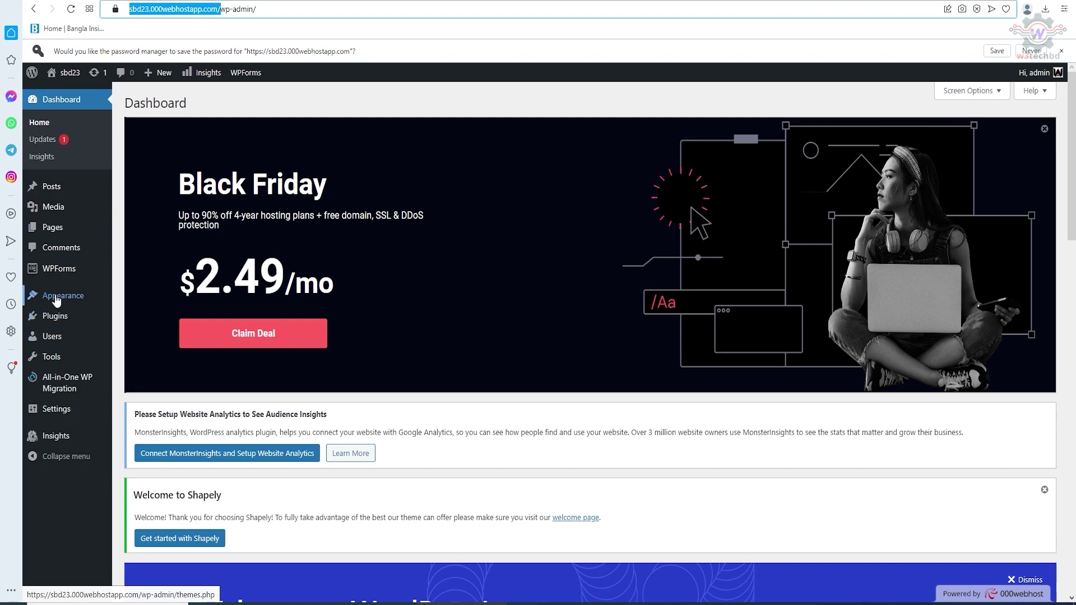
Step: Open the installed themes and delete the Twenty Twenty-One theme
click(57, 301)
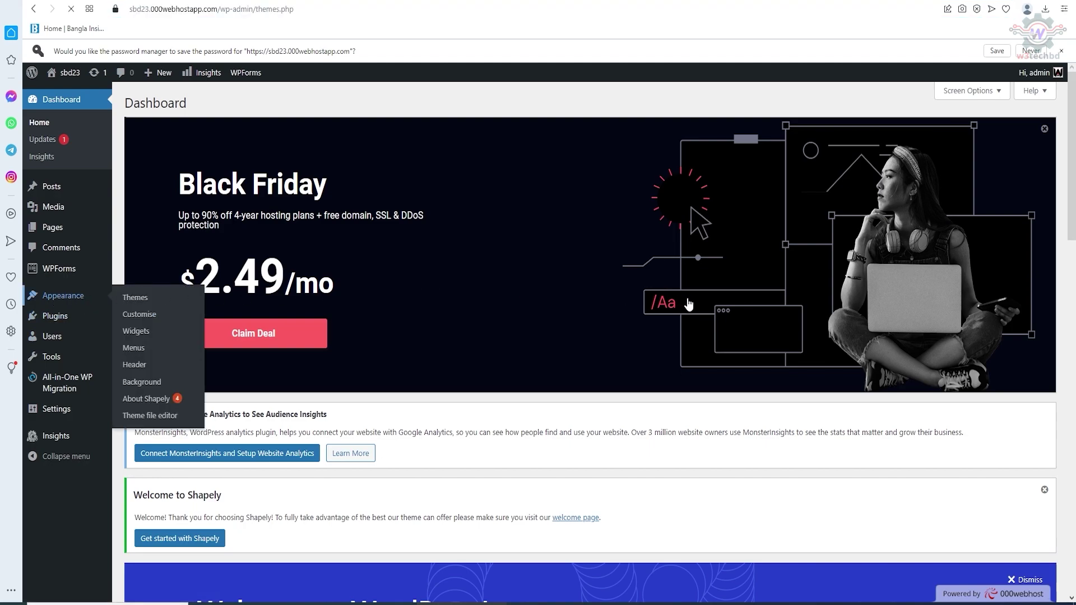
scroll(615, 303, down, 8)
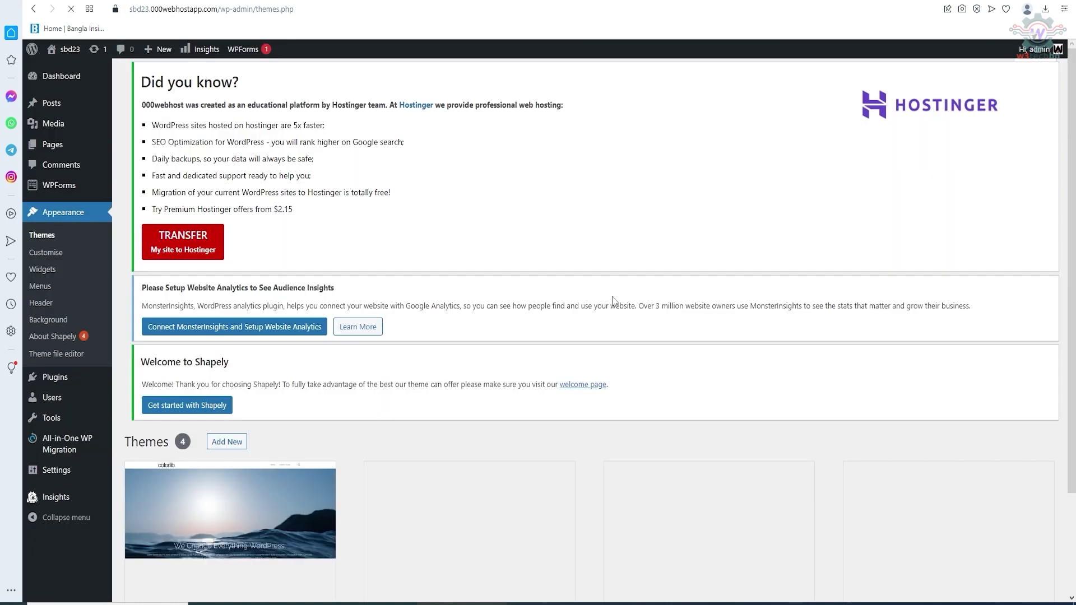
scroll(605, 297, down, 3)
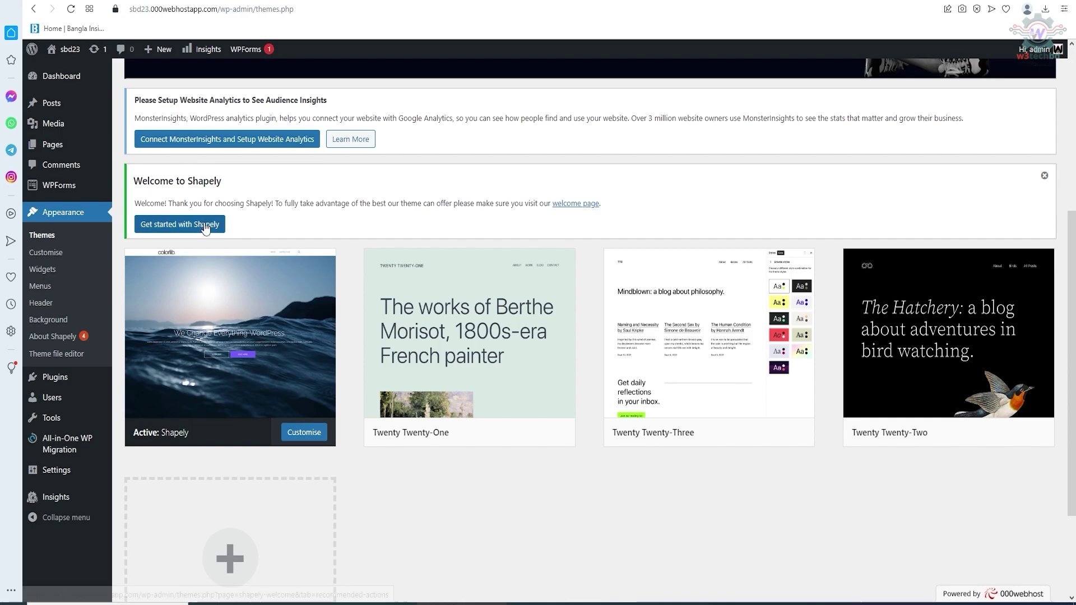
mouse_move(490, 392)
click(469, 335)
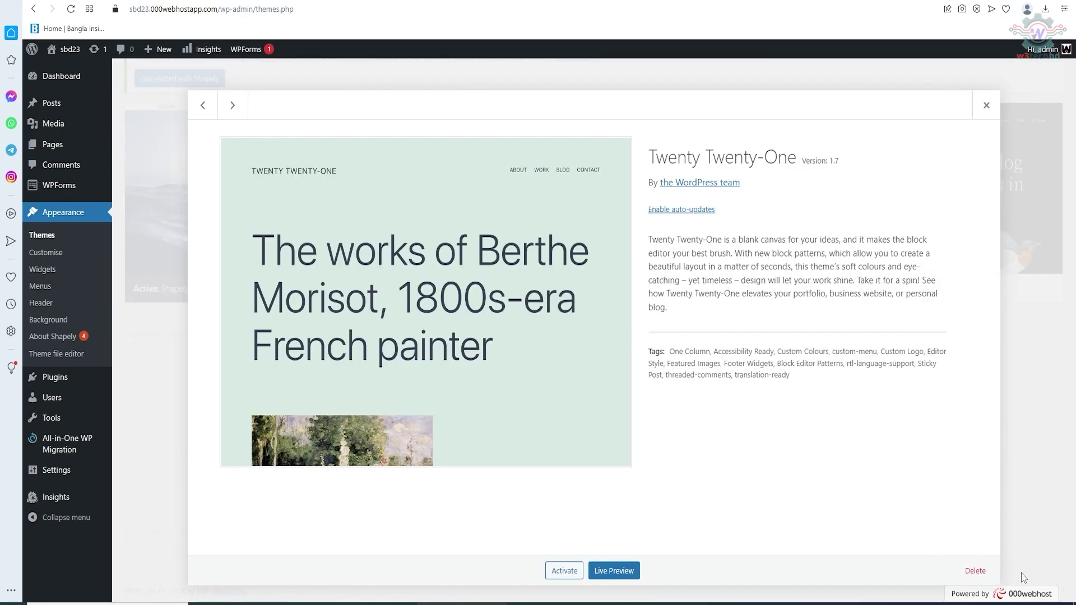
click(976, 570)
click(605, 93)
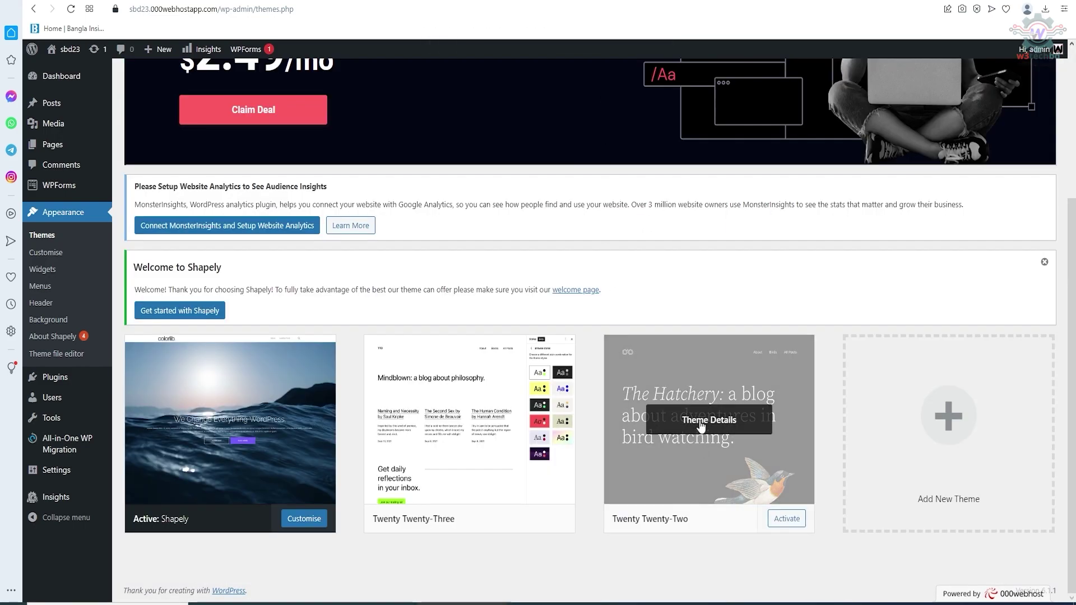
Step: Delete the Twenty Twenty-Two and Twenty Twenty-Three themes, confirming each deletion
click(702, 426)
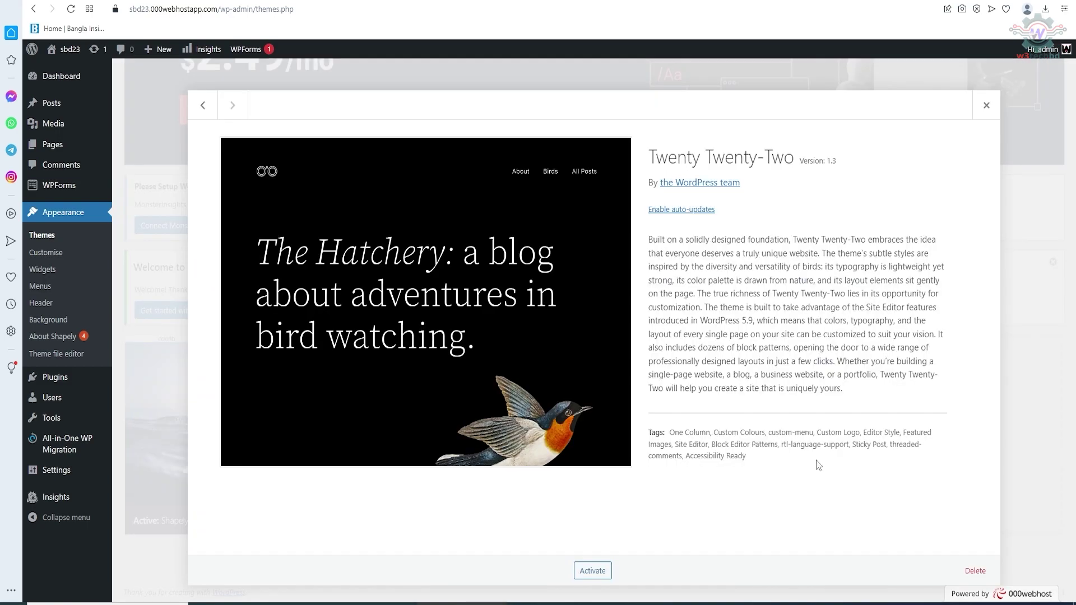
click(975, 571)
click(619, 92)
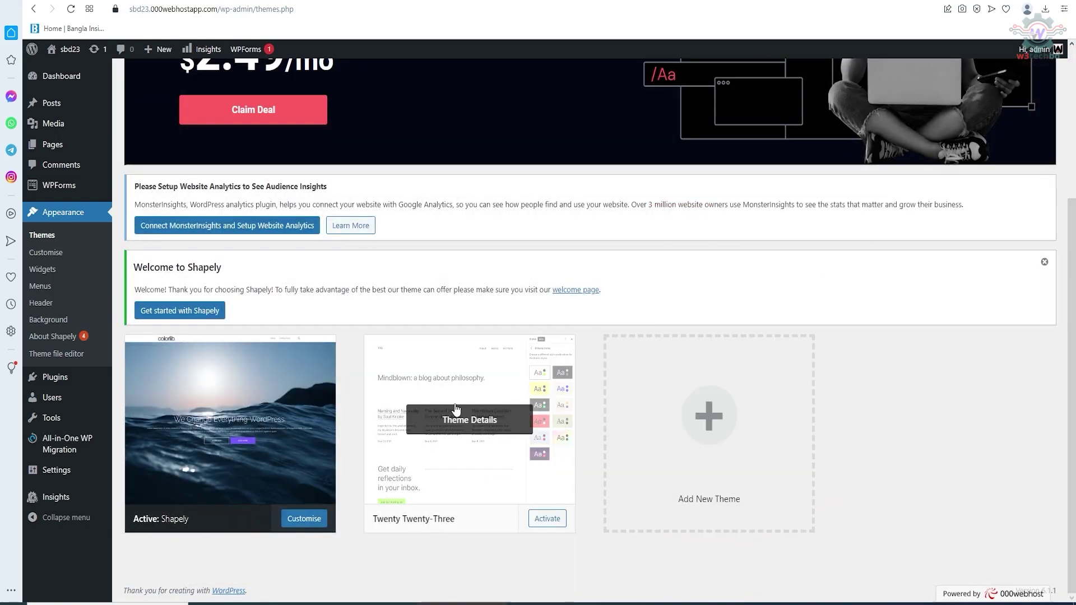
click(438, 422)
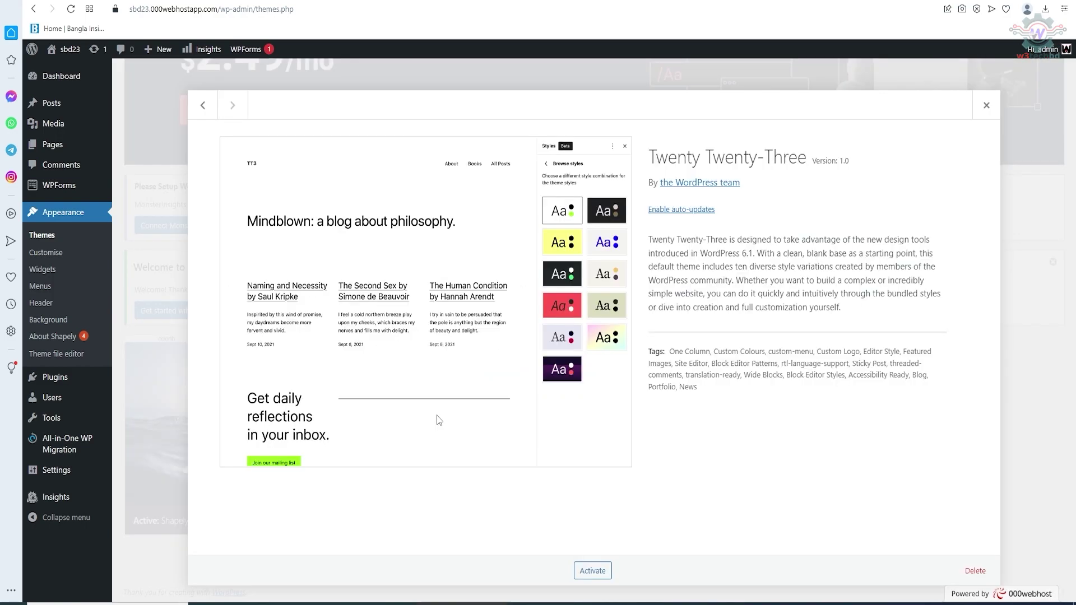
click(975, 570)
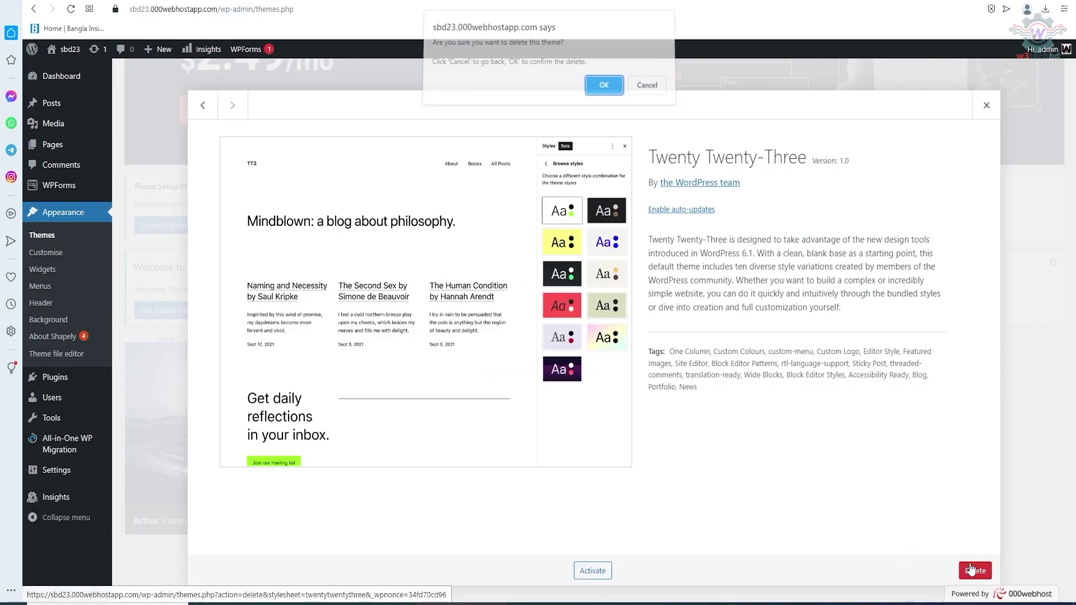
click(607, 88)
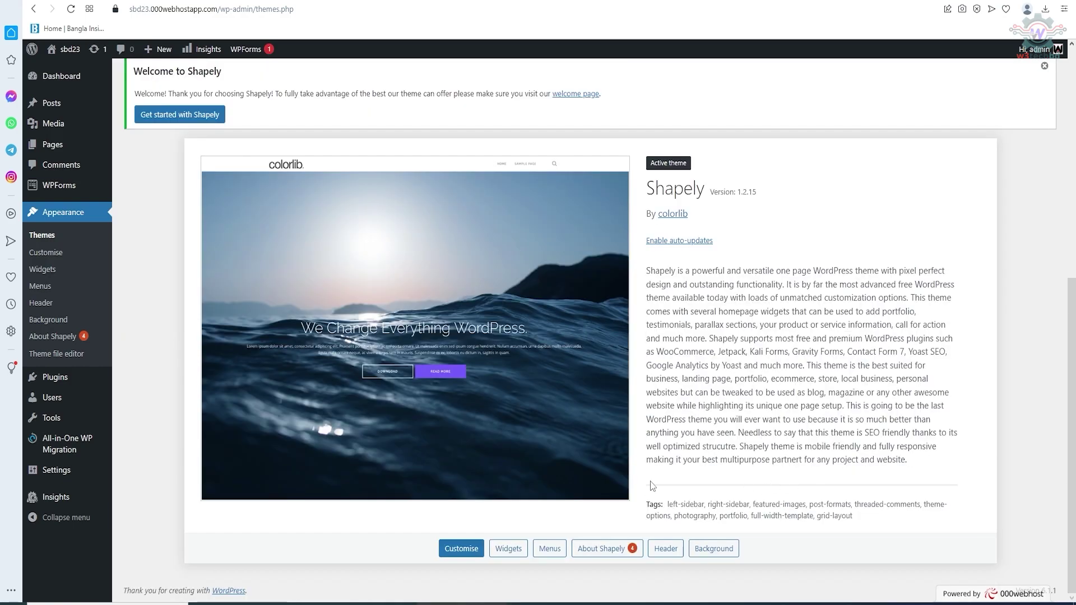
Step: Open the page for adding a new theme
scroll(504, 281, up, 7)
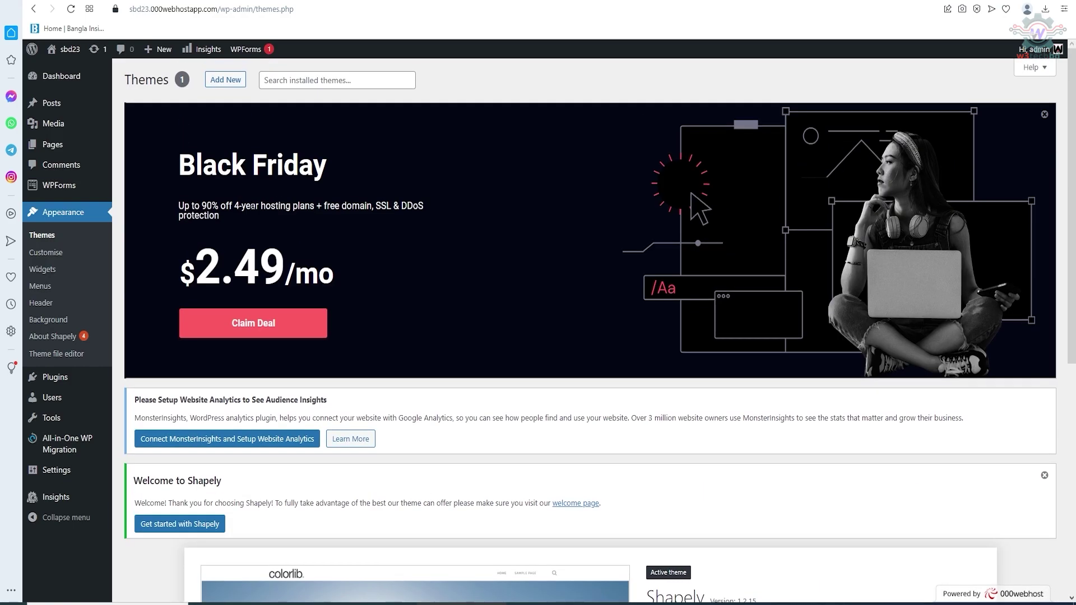
click(225, 80)
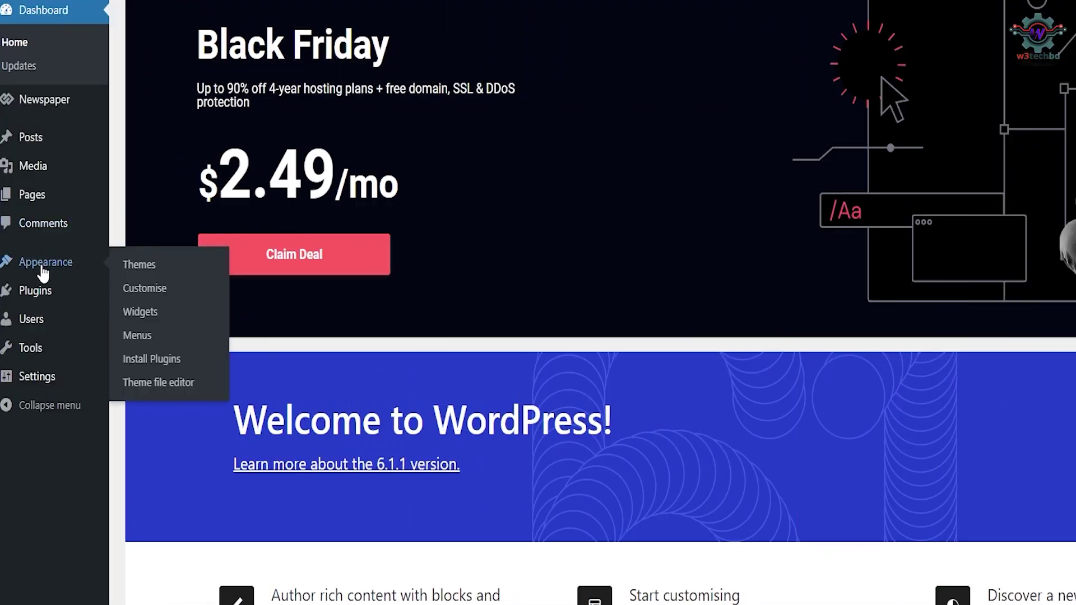
Step: Open the list of installed plugins on the site that uses the Newspaper theme
mouse_move(42, 290)
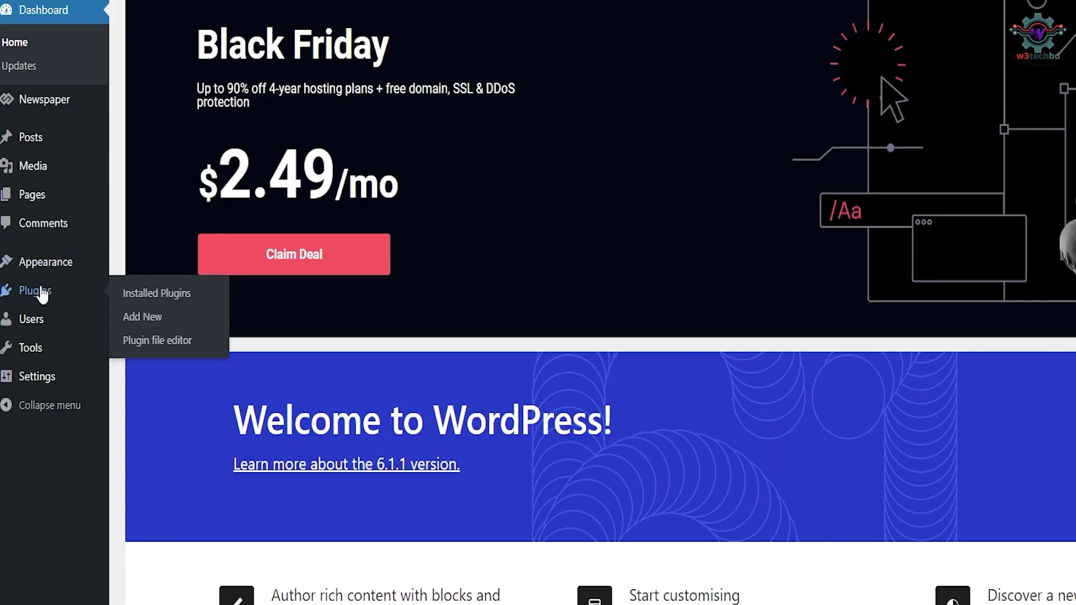
click(42, 291)
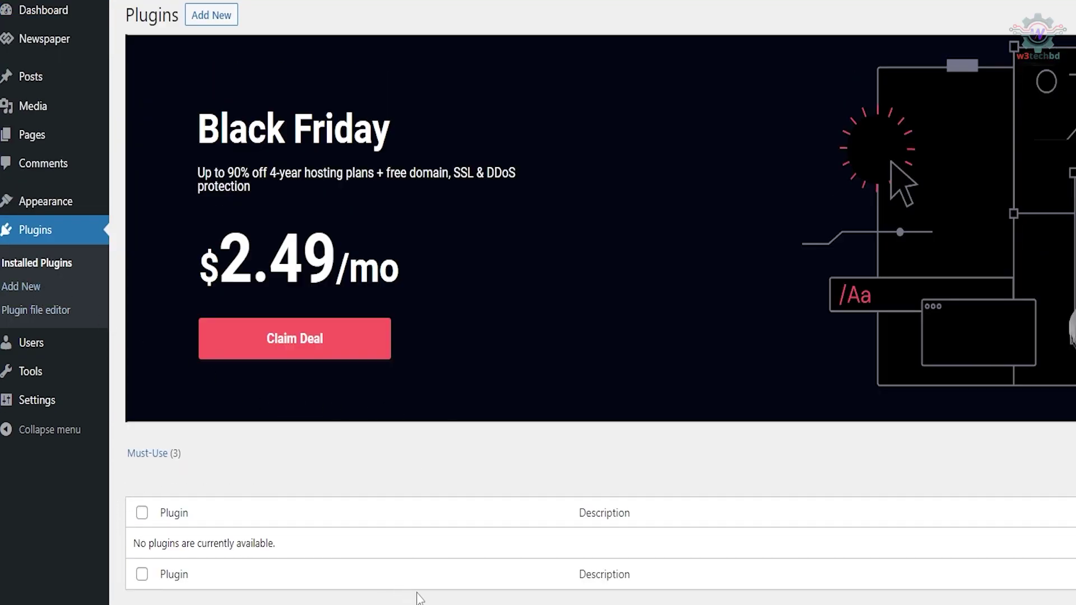
Step: Search the new themes for "news", then install and activate the News Talk theme
click(48, 211)
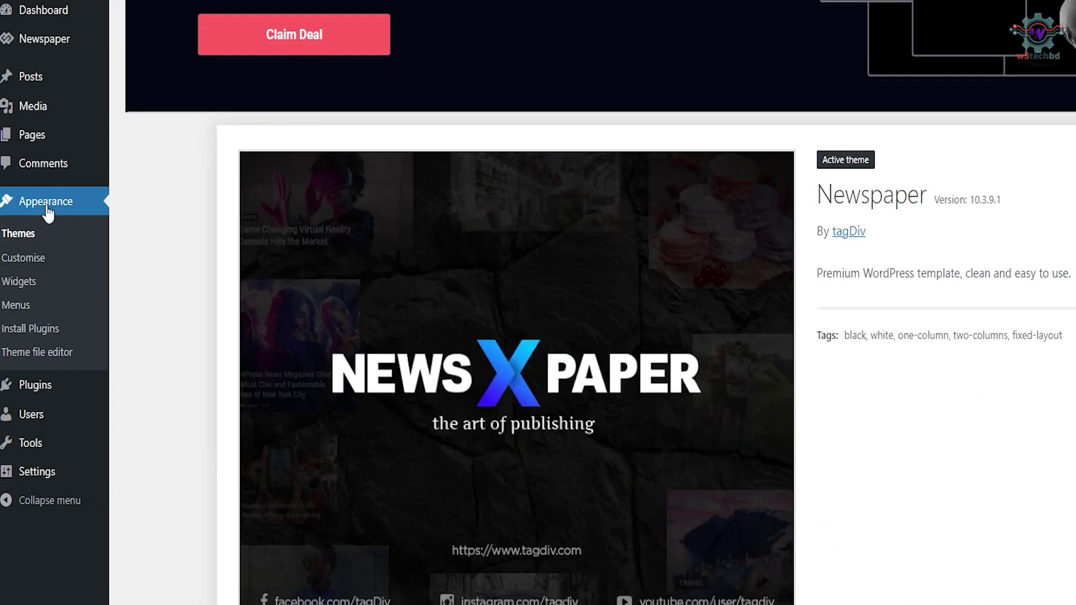
scroll(482, 285, up, 5)
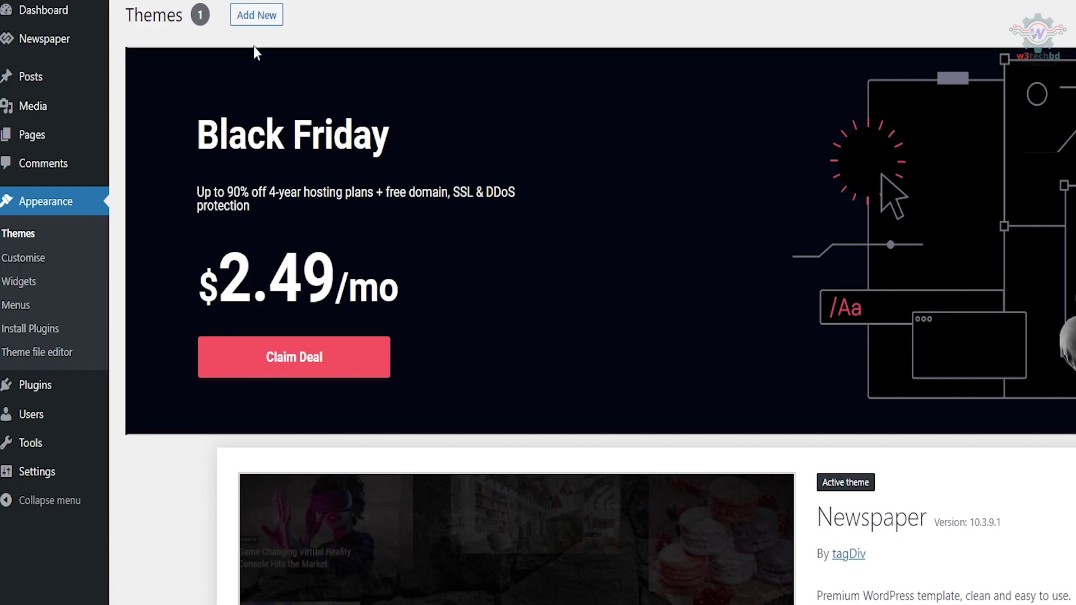
click(258, 17)
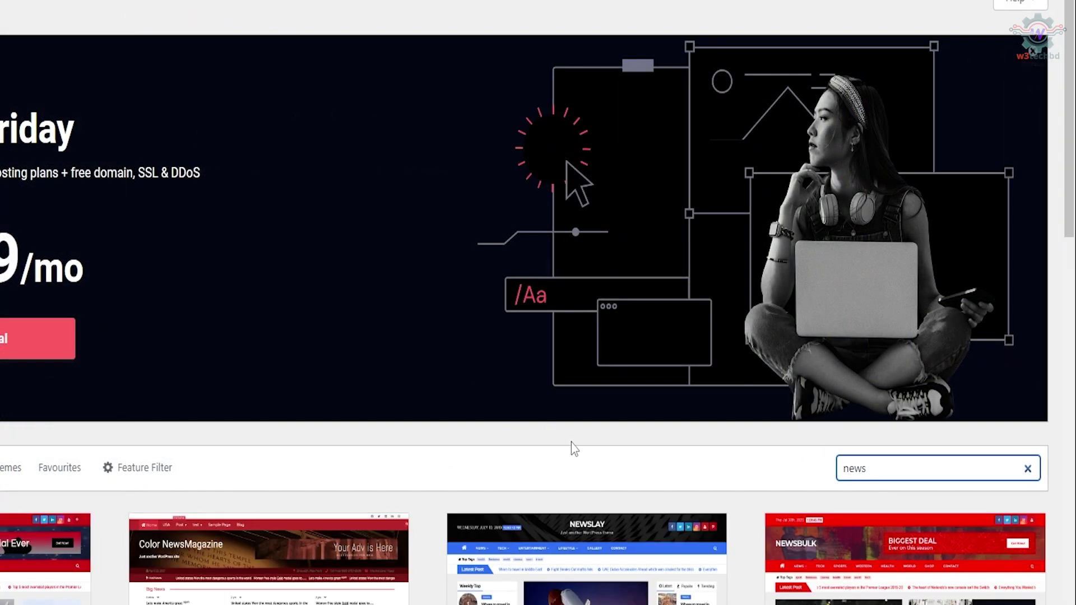
scroll(547, 404, down, 3)
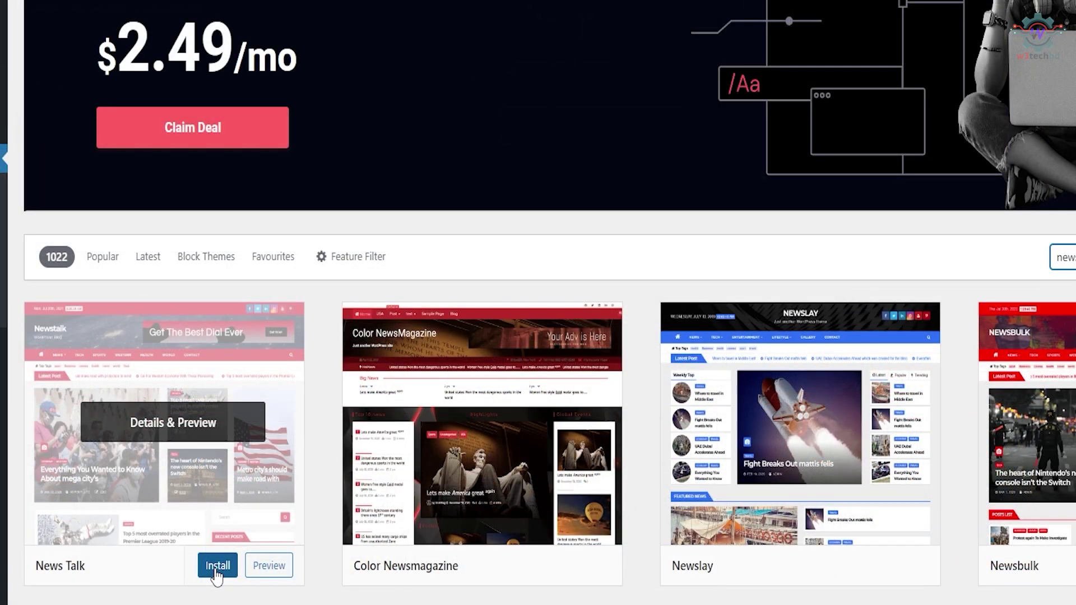
click(215, 572)
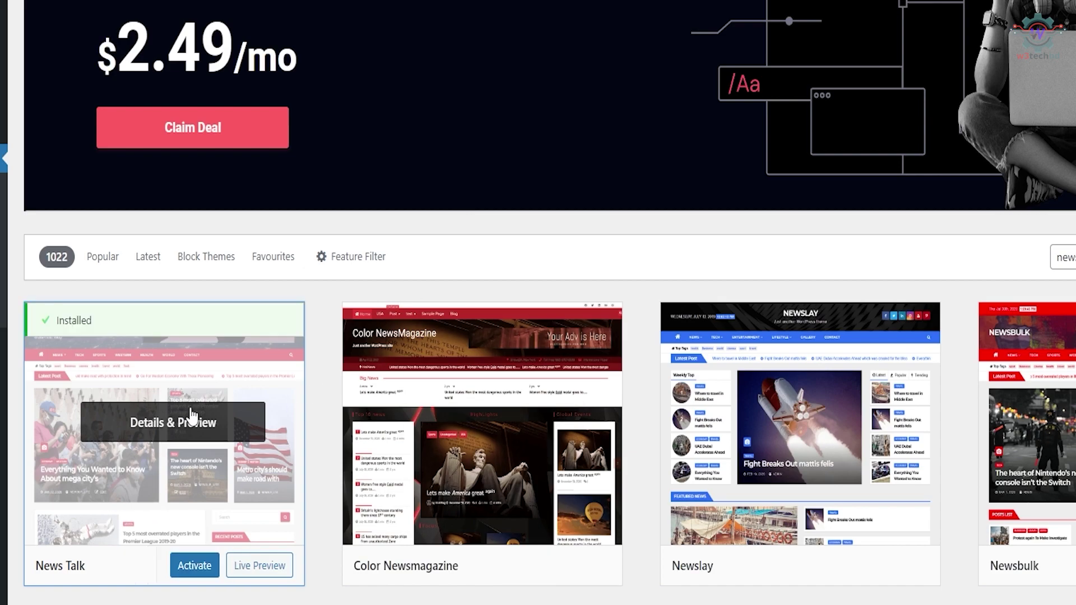
click(202, 565)
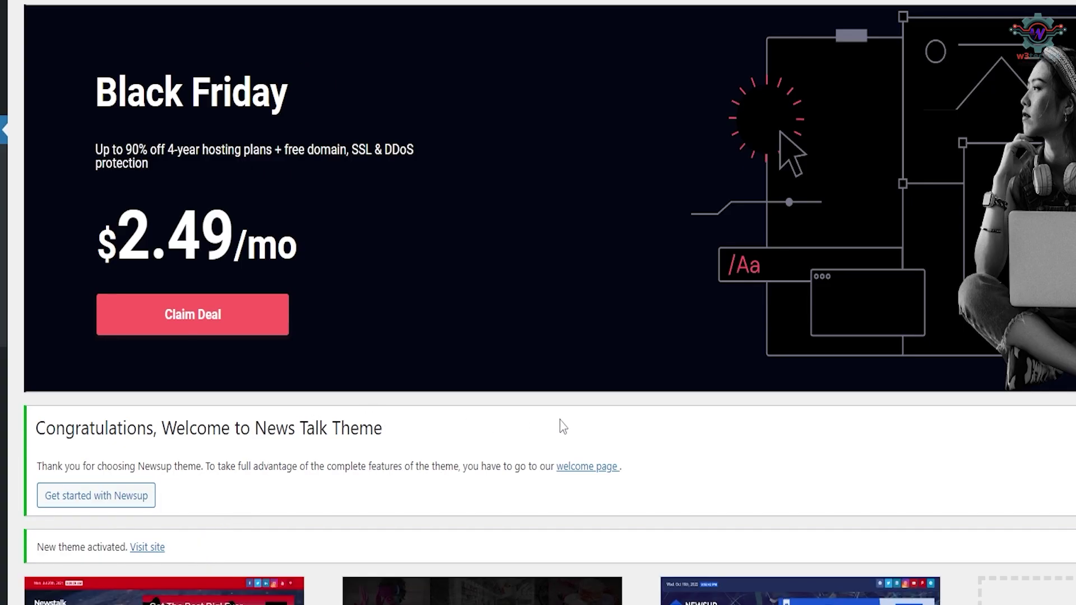
scroll(550, 385, down, 4)
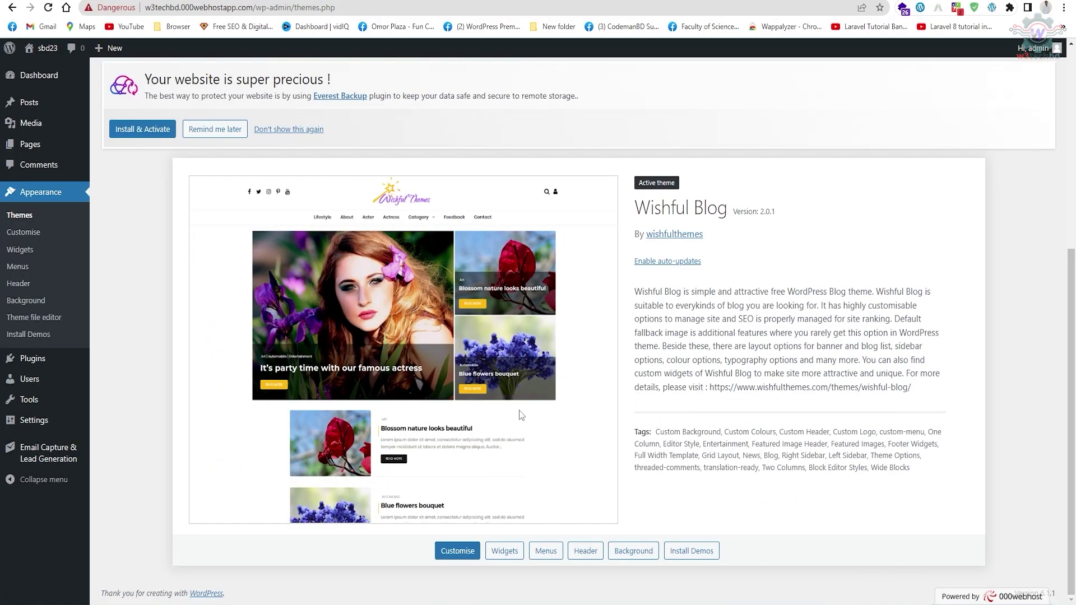
Step: Review the active Wishful Blog theme's details and the options offered beneath it, including Install Demos
scroll(515, 337, up, 3)
scroll(590, 362, down, 3)
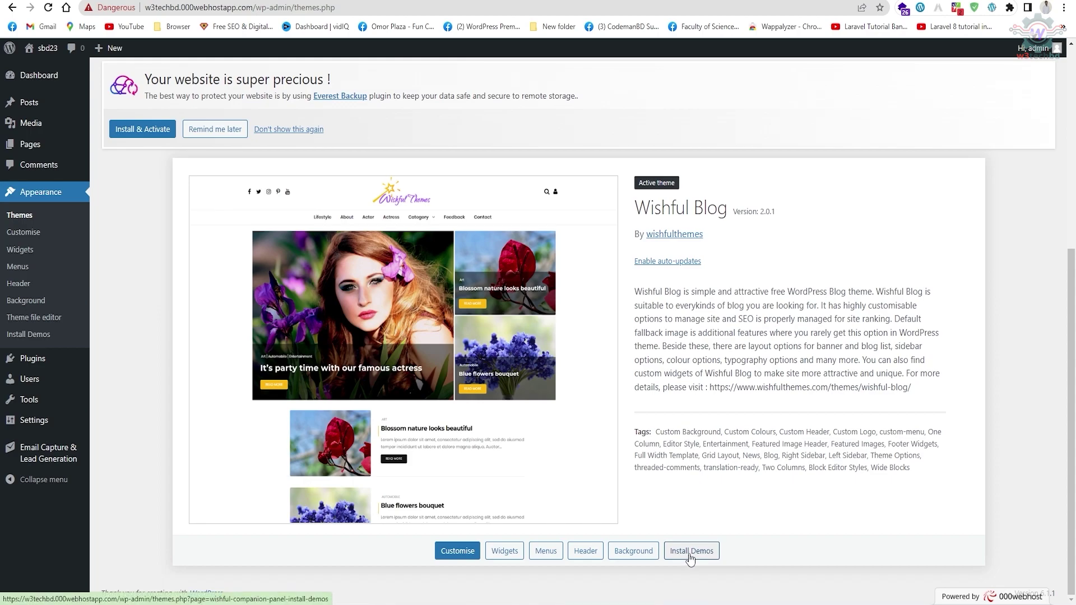
scroll(464, 348, up, 5)
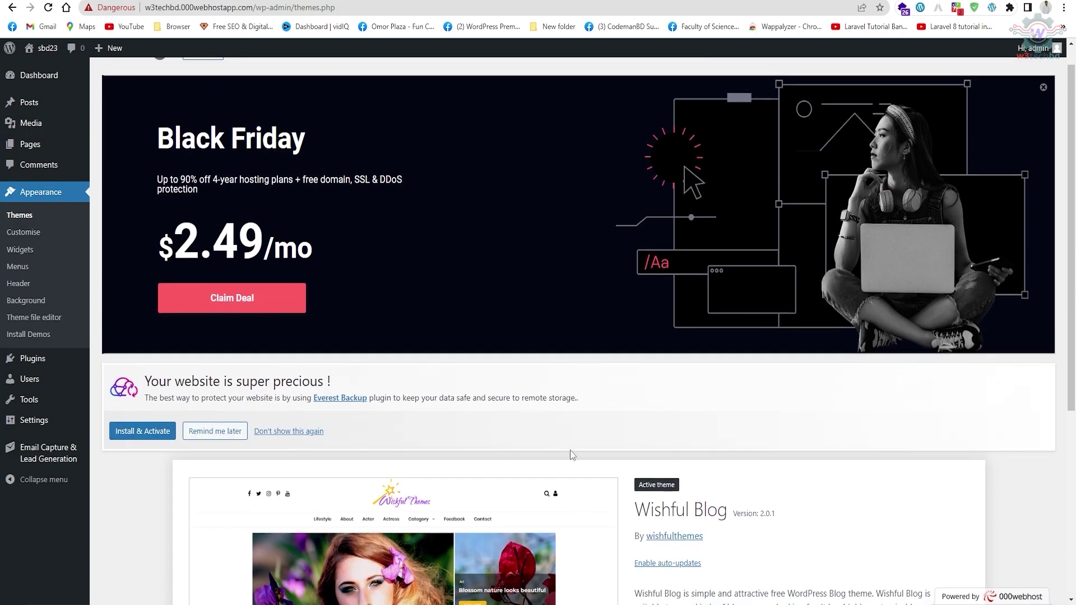
scroll(570, 449, down, 5)
scroll(597, 362, up, 5)
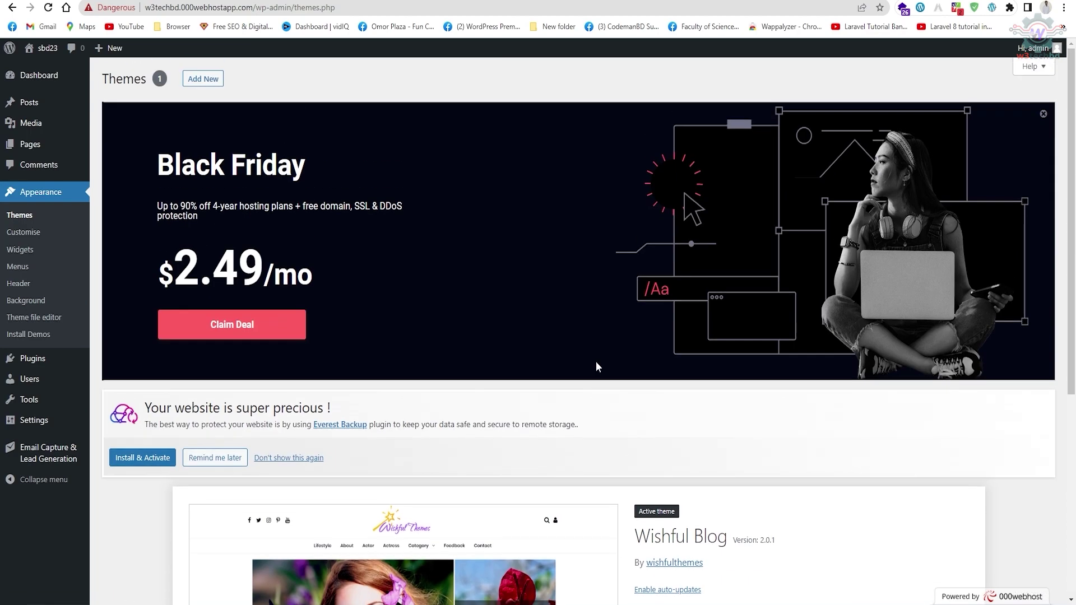
Step: Open the installed plugins and select all of them: Email Capture & Lead Generation and Wishful Companion
click(31, 364)
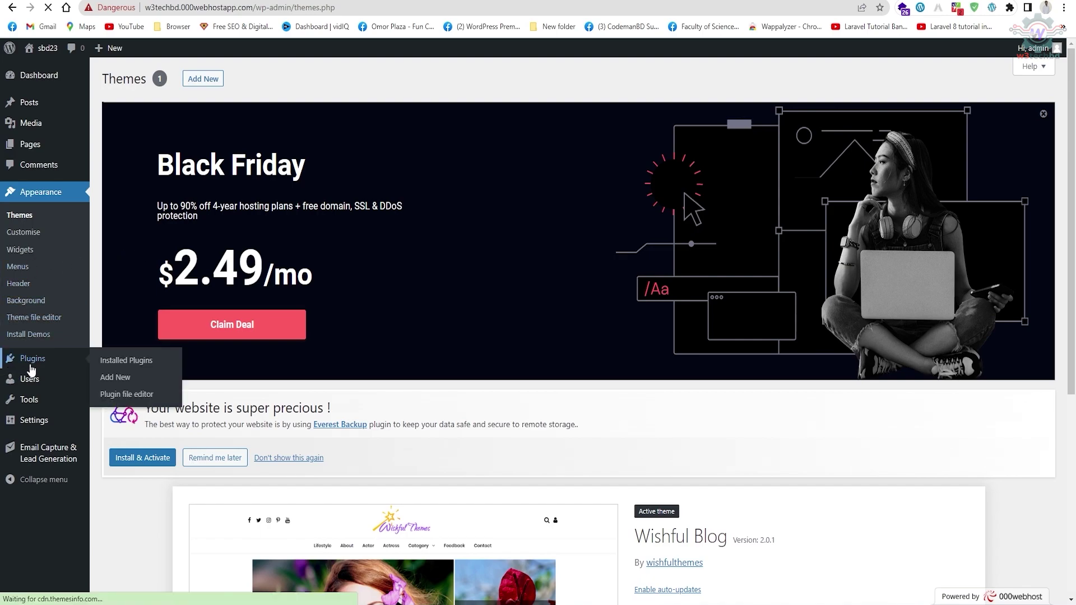
scroll(401, 417, down, 3)
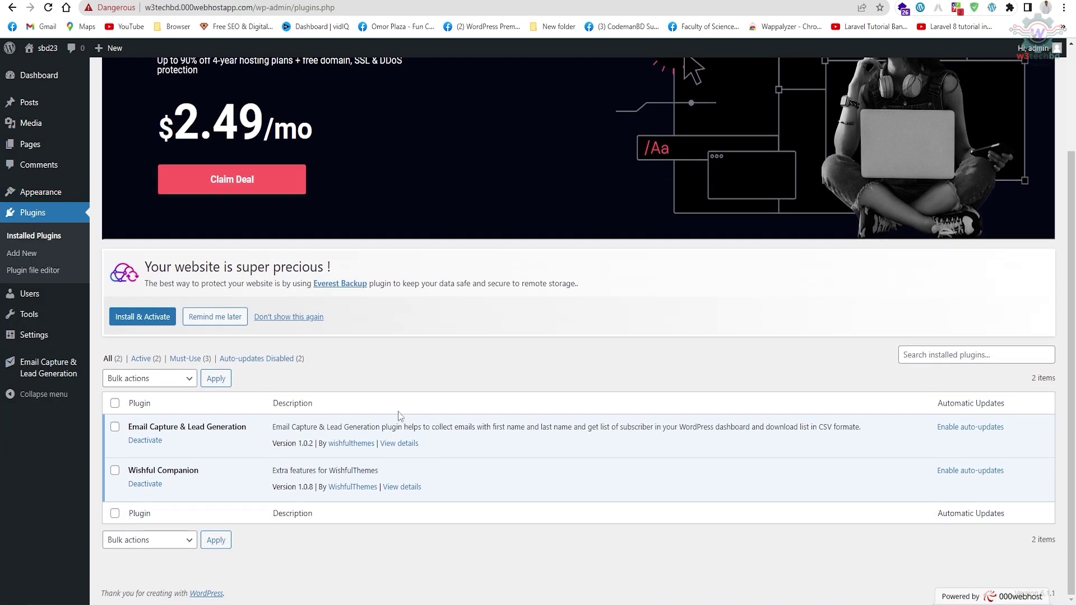
click(115, 404)
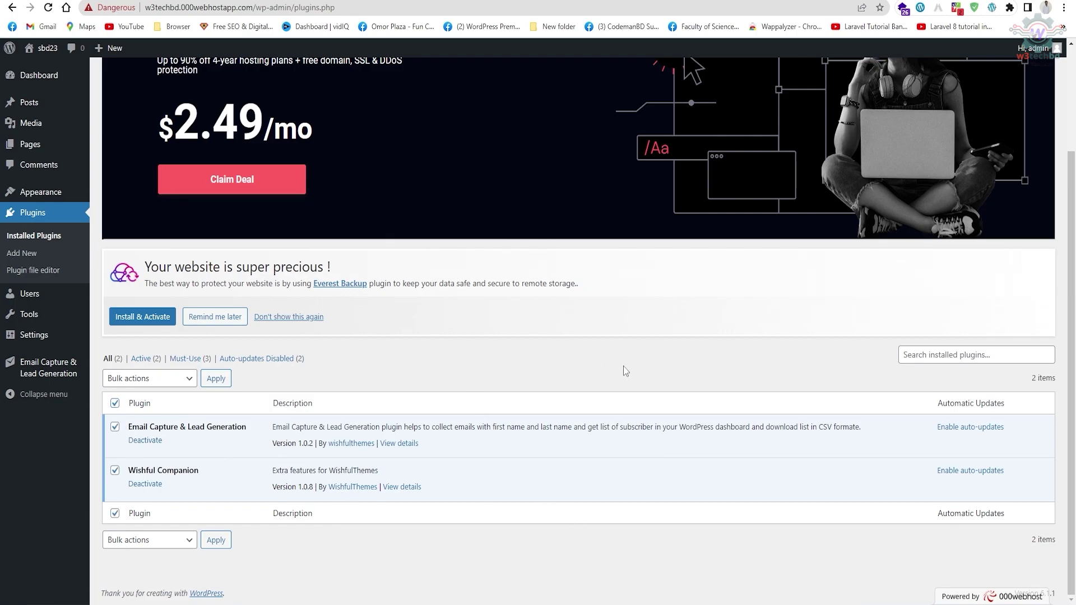